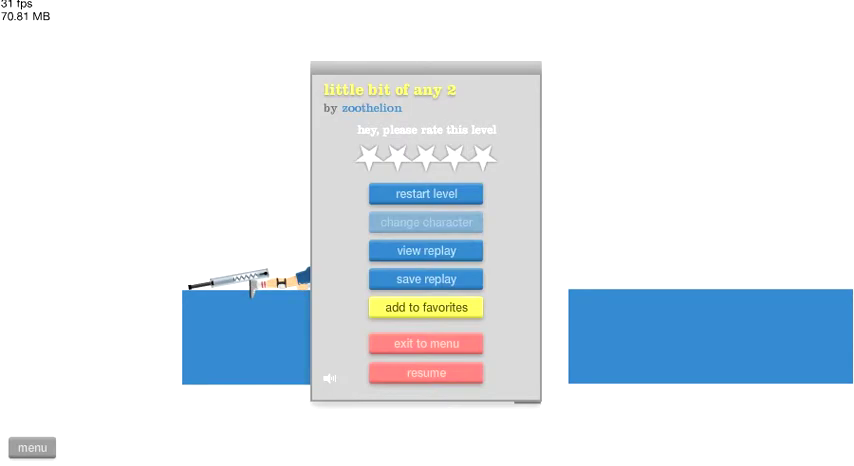
Pause after the crash, restart, then restart 'little bit of any 2' again
key("Escape")
key("Escape")
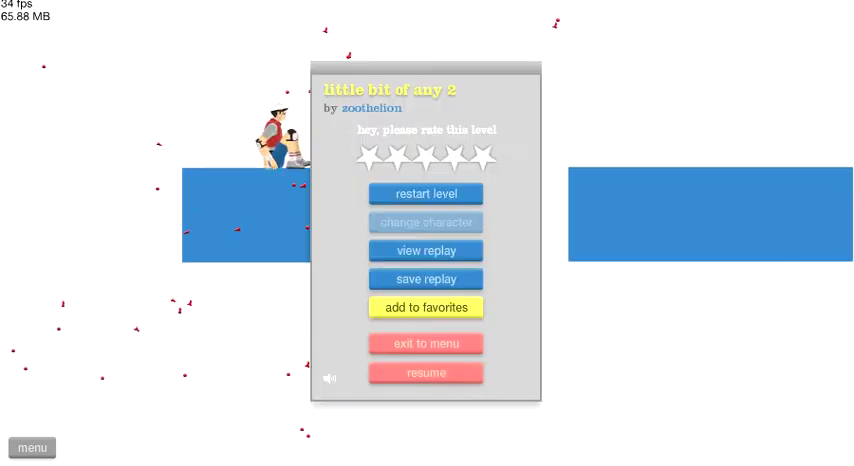
key("Escape")
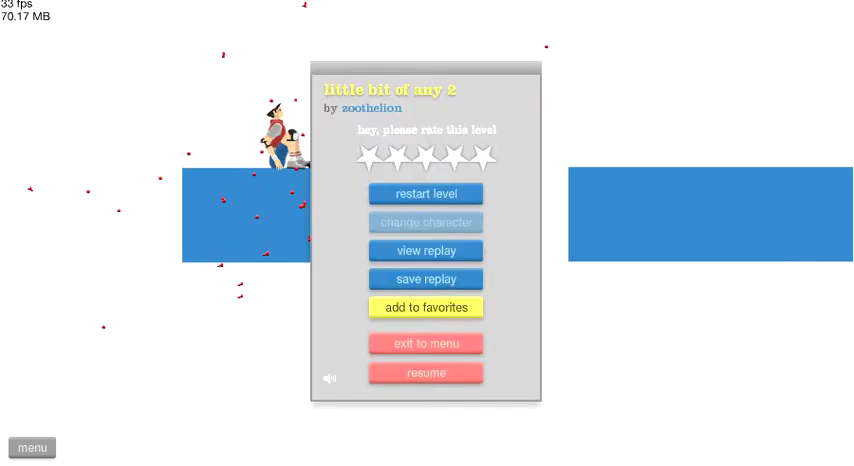
left_click(425, 193)
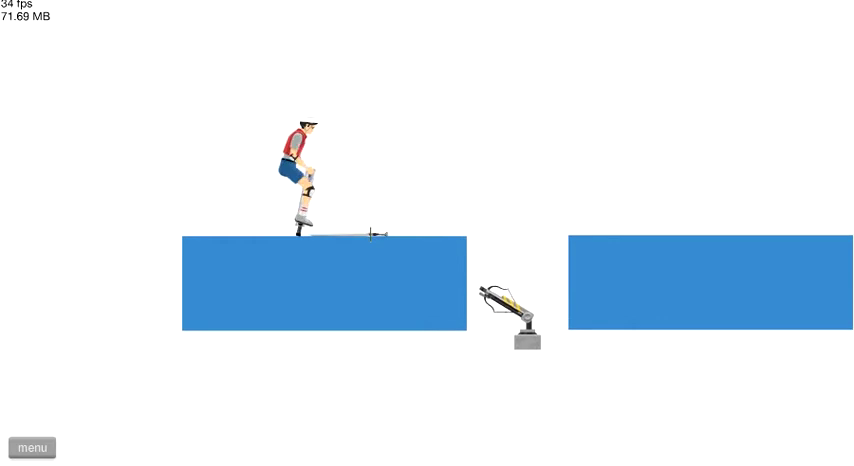
Hop the pogo rider over the turret toward the gap, pause after being shot, then restart
key("space")
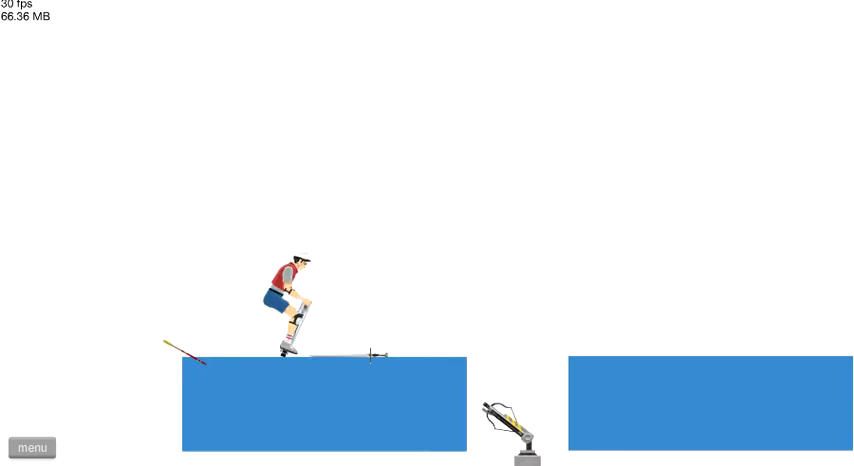
key("space")
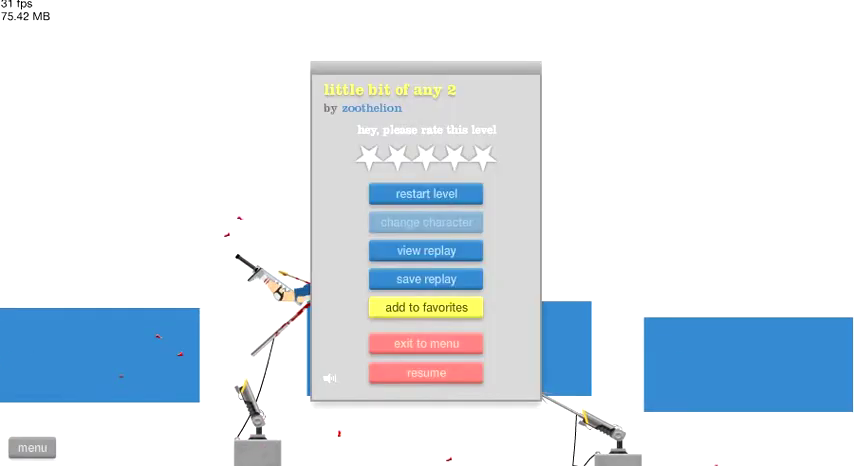
key("r")
key("Escape")
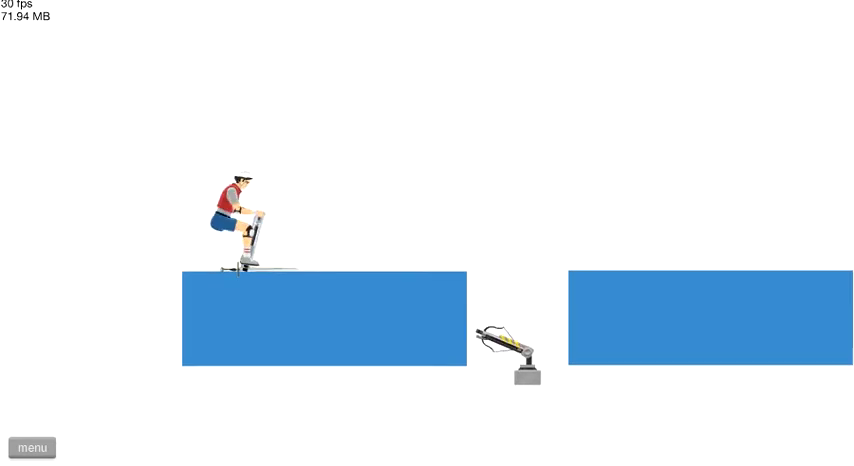
Bounce the rider high toward the far platform, pause after the mine blast, and restart twice
key("space")
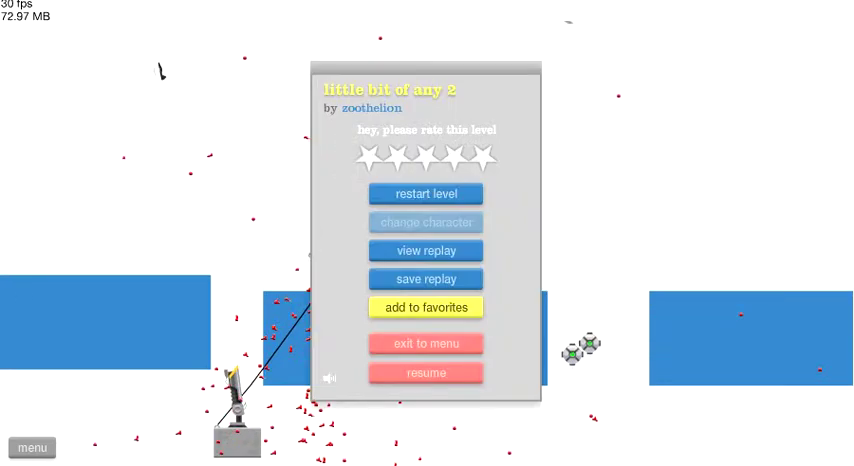
key("r")
key("Escape")
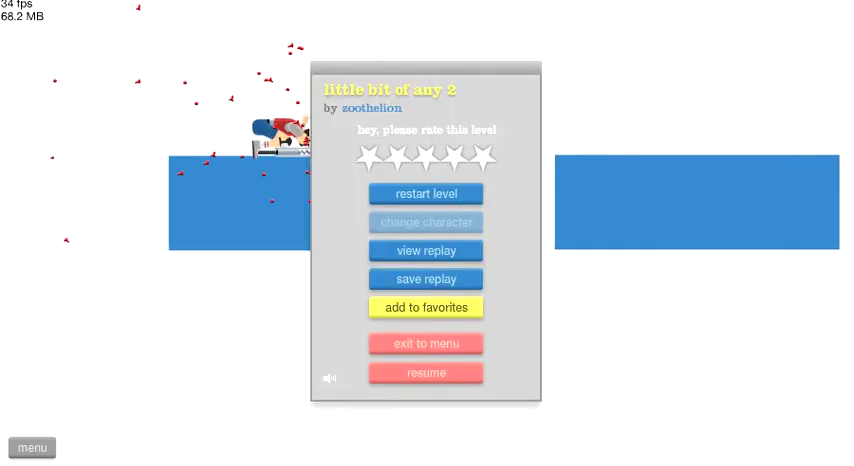
key("r")
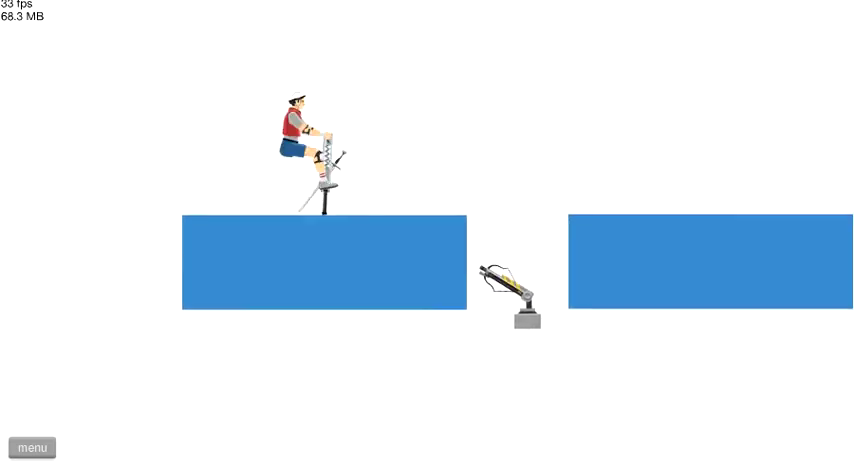
Launch the rider over the first gap, then pause and restart after being harpooned
key("space")
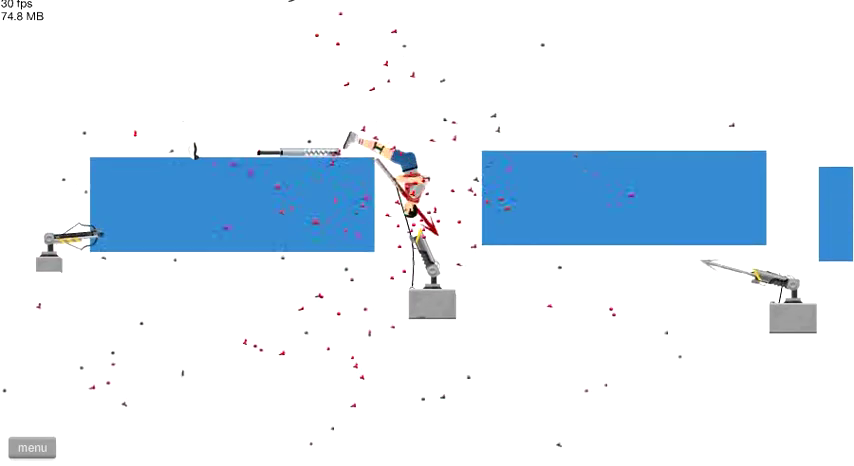
key("Escape")
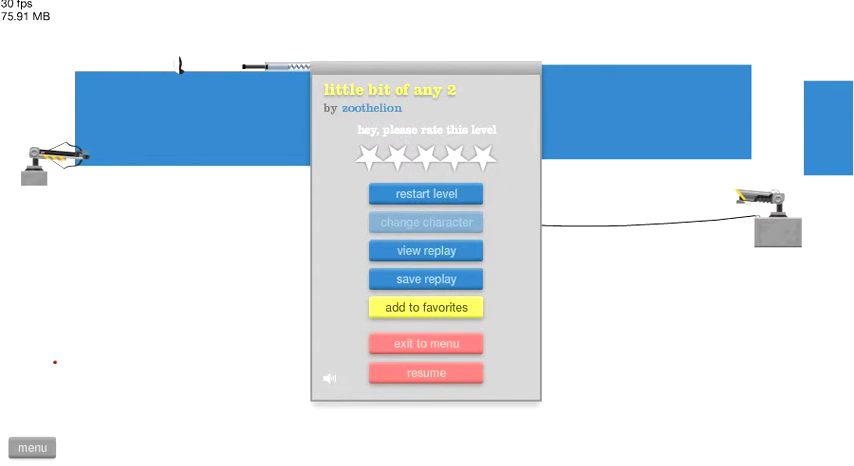
key("Return")
key("Escape")
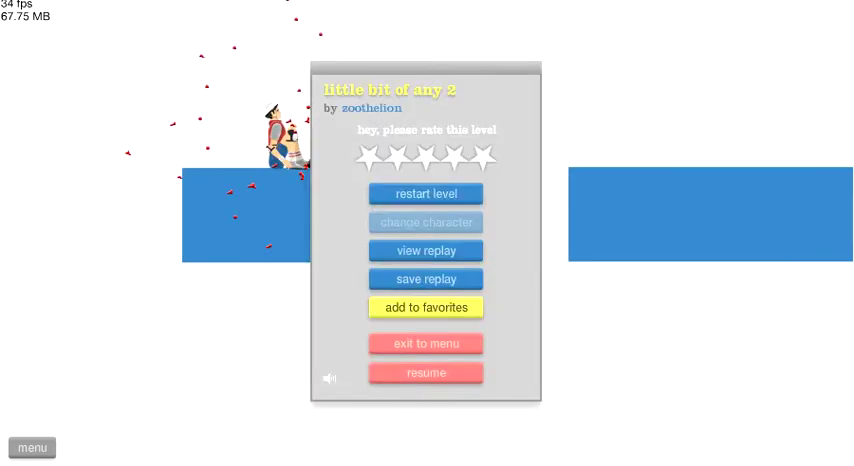
Restart after the harpoon hit and bounce the rider forward across the first platform
key("Return")
key("Up")
key("Right")
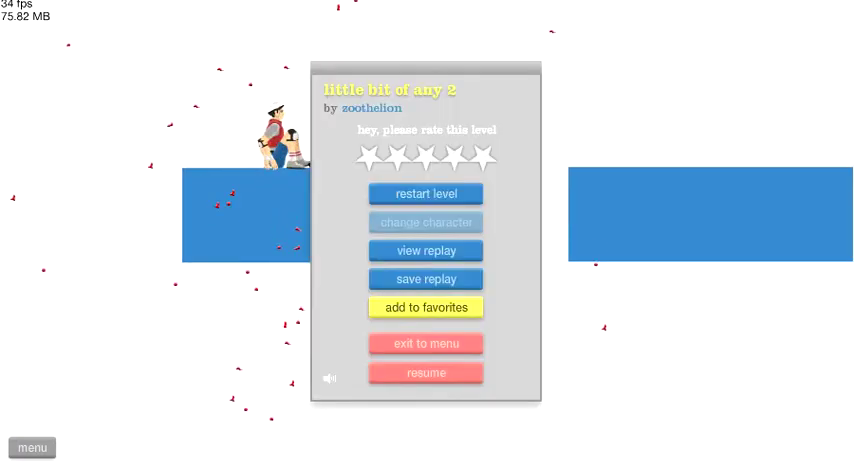
Launch the rider past the harpoon turrets onto the next platform, pause after the explosion, then restart
key("r")
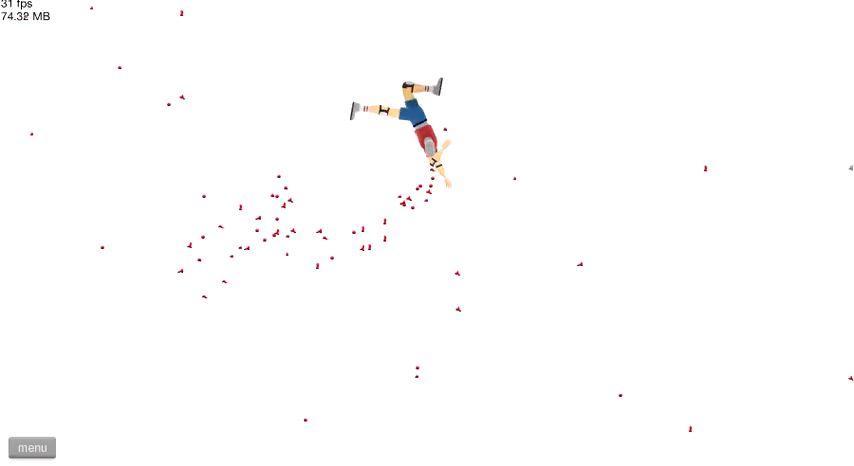
key("Escape")
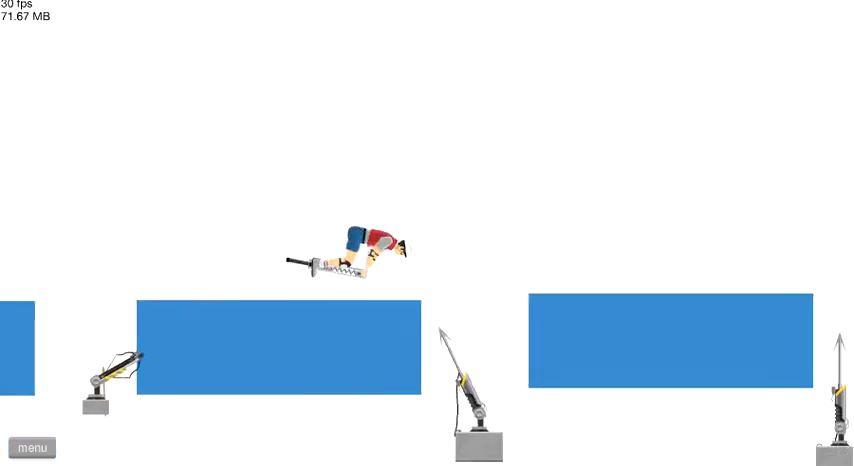
key("space")
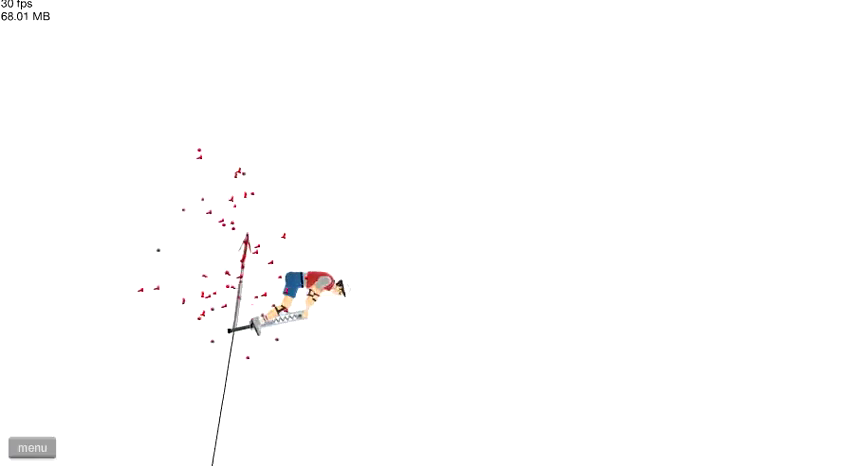
key("space")
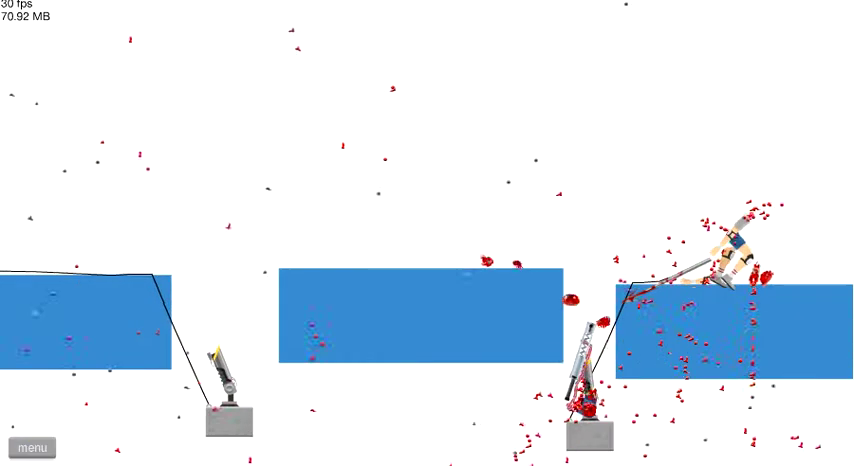
key("Escape")
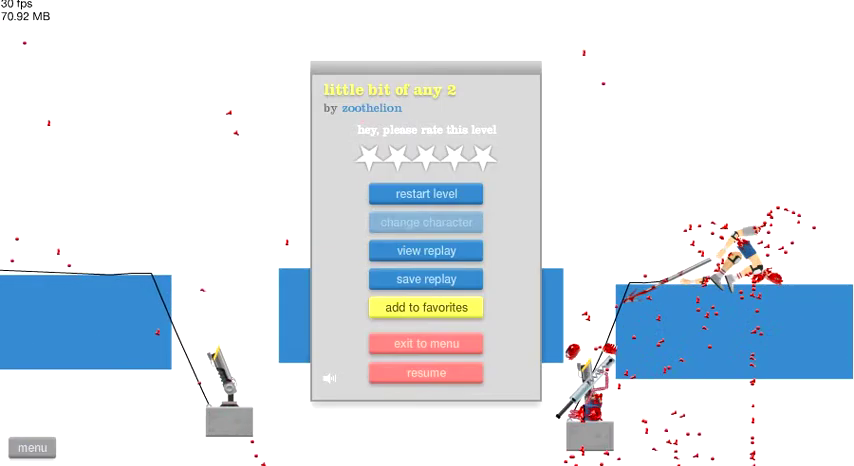
key("r")
key("space")
Restart with fresh riders, launch one high, then pause and restart after the harpoon hit
key("Escape")
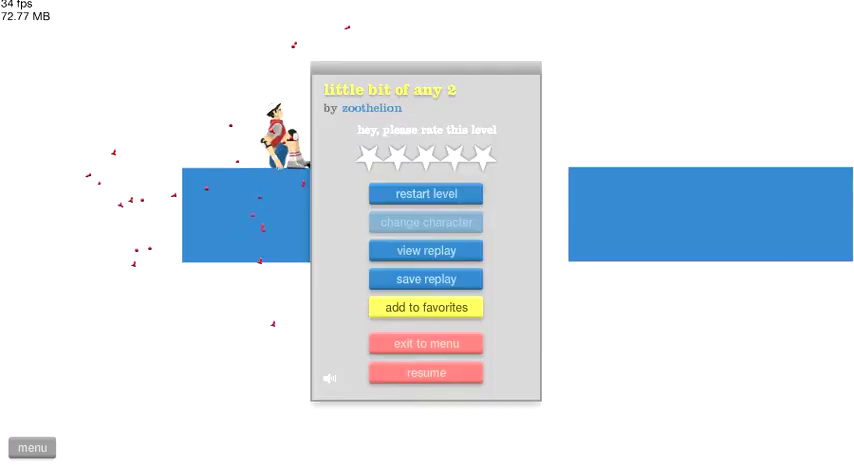
key("r")
key("space")
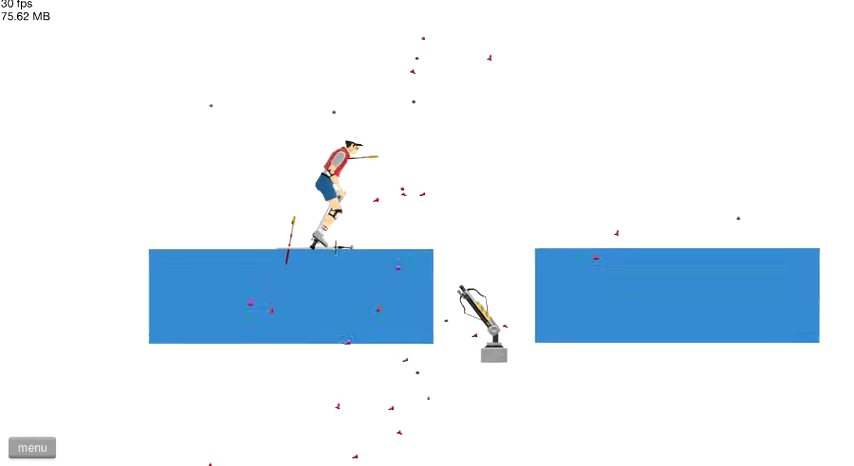
key("r")
key("space")
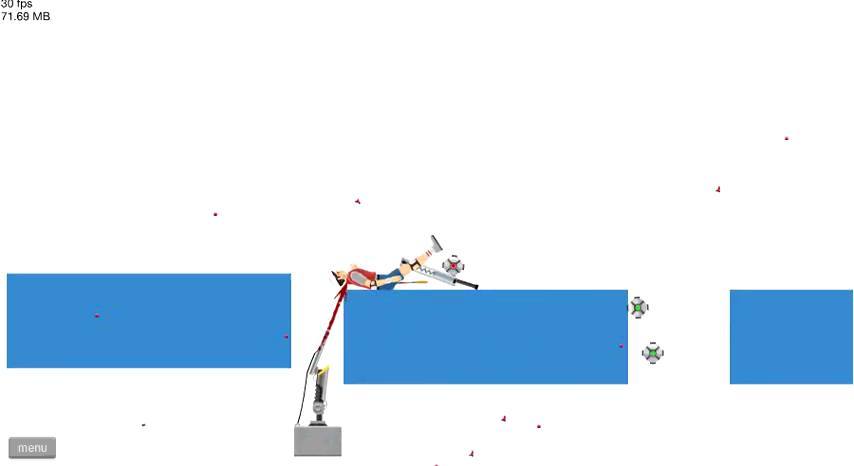
key("Escape")
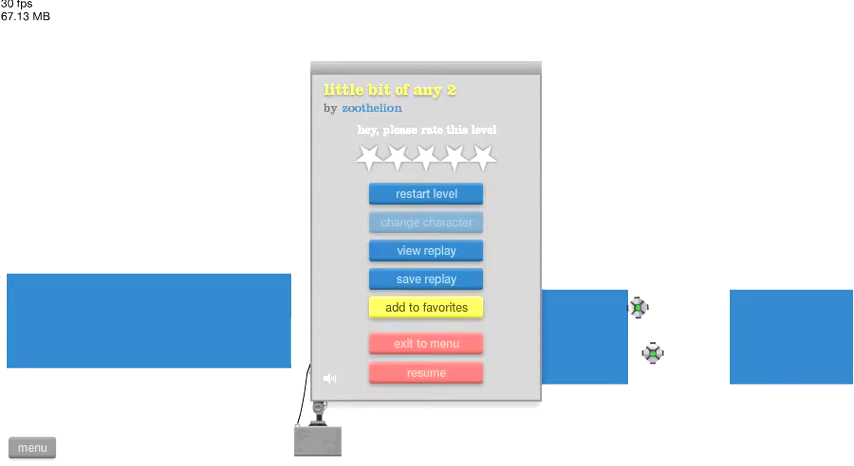
left_click(427, 193)
Pause and restart the level twice from the pause menu for a final attempt
key("Escape")
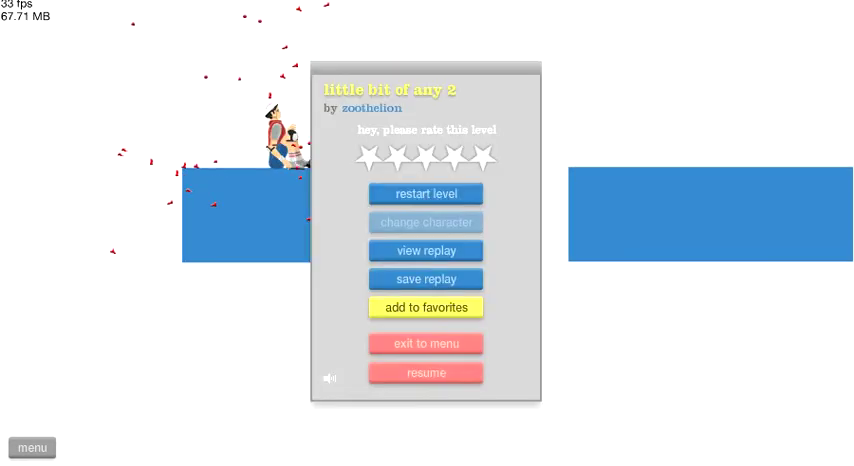
left_click(425, 193)
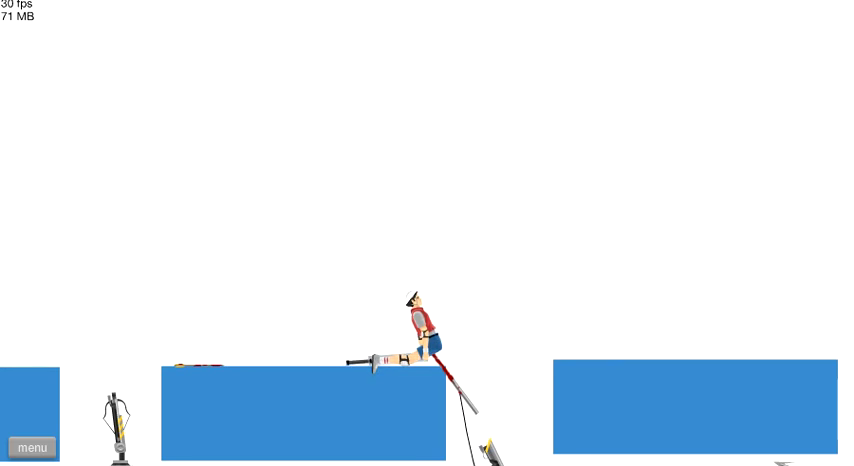
Pause the game with the speared rider stuck at the first platform's edge
key("Escape")
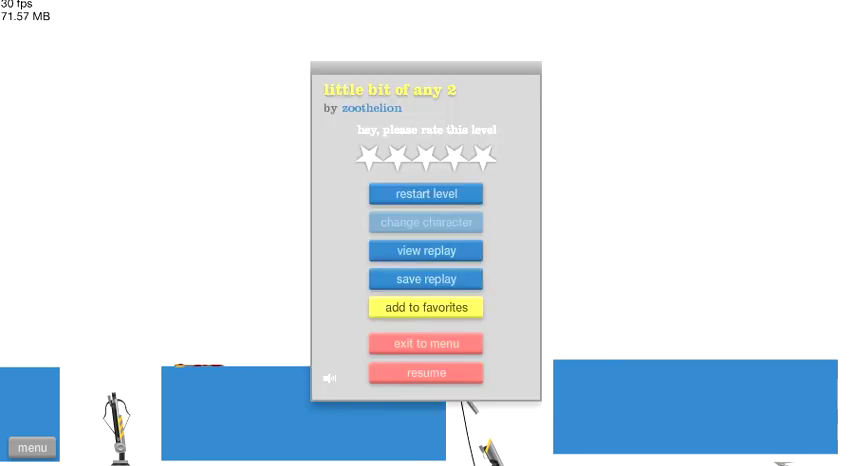